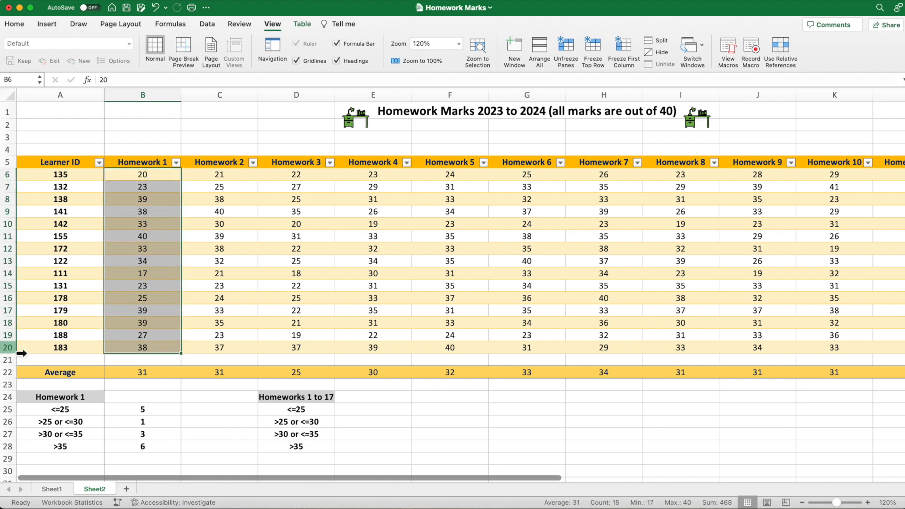
# - Look over the Homework 1 to Homework 17 marks by selecting columns B through R
pyautogui.click(220, 400)
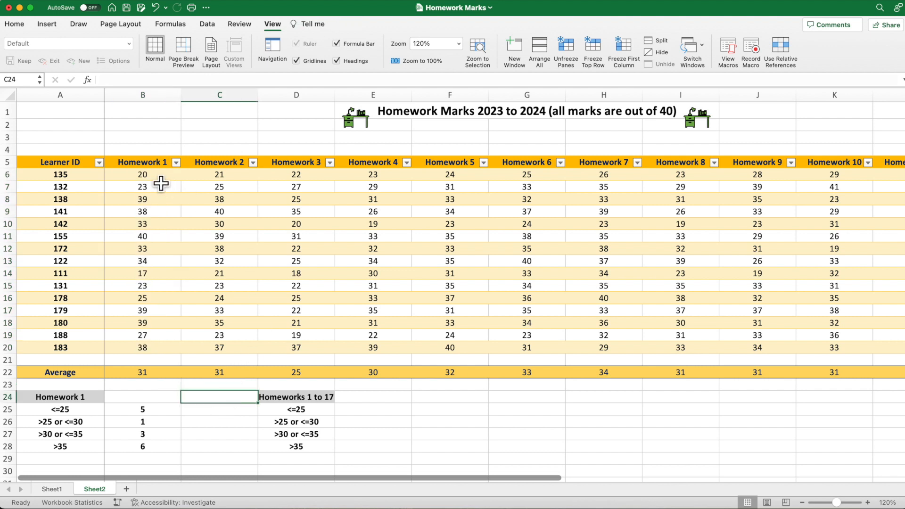
pyautogui.click(155, 100)
pyautogui.moveTo(156, 100); pyautogui.dragTo(870, 112)
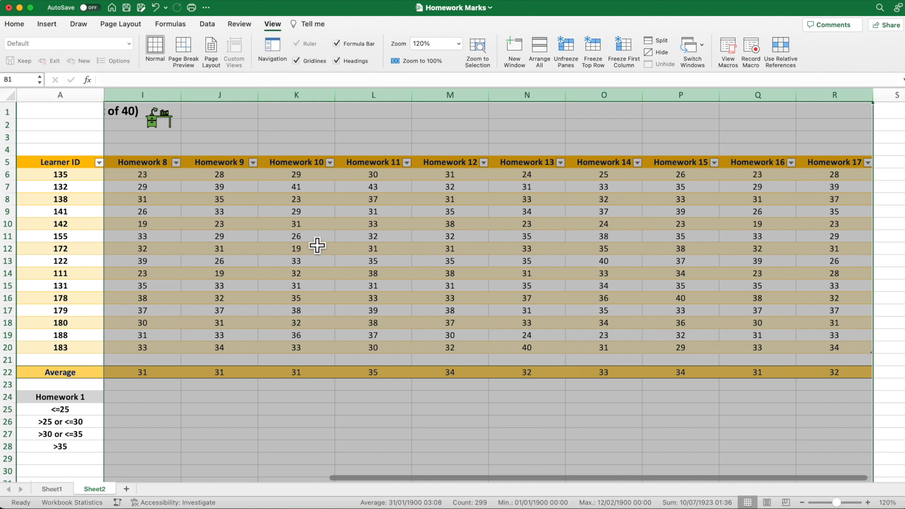
pyautogui.hotkey('ctrl', 'Home')
# - Write =COUNTIF(B6:R20,<=25) in cell E25, for the <=25 band of Homeworks 1 to 17
pyautogui.click(378, 414)
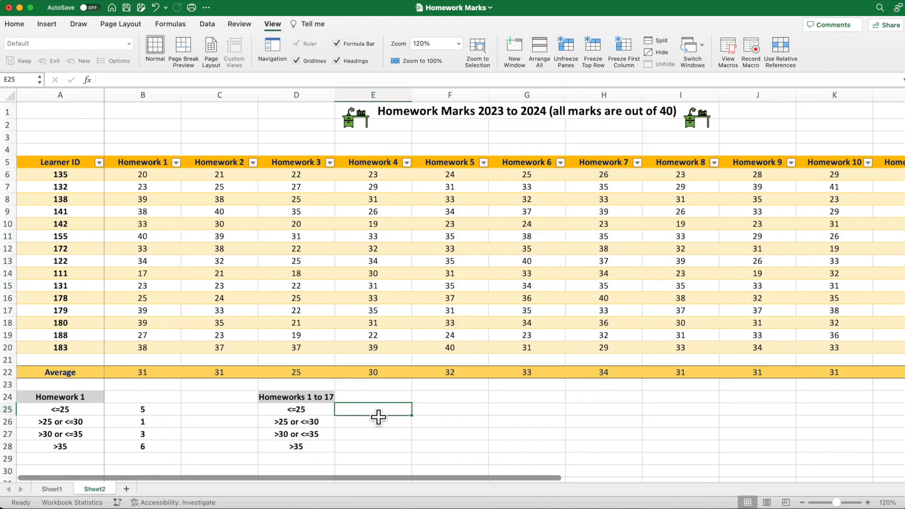
pyautogui.write('=')
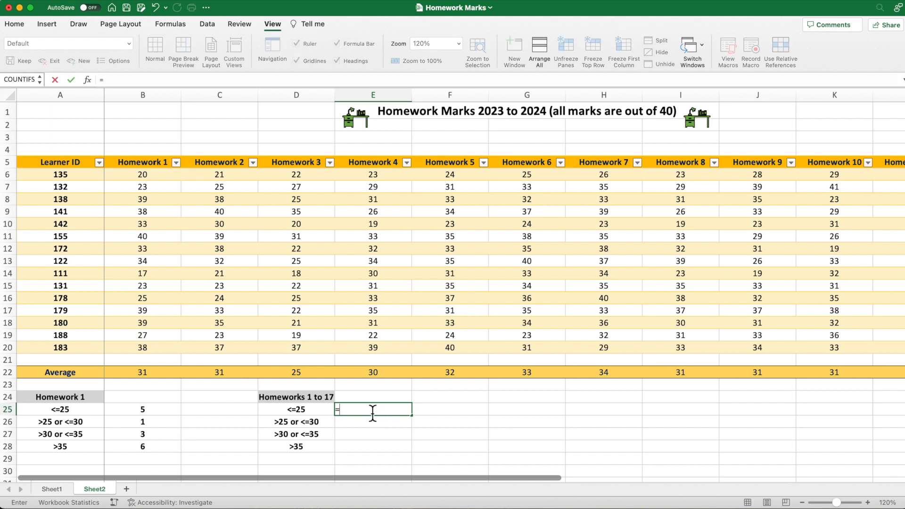
pyautogui.write('COUNTI')
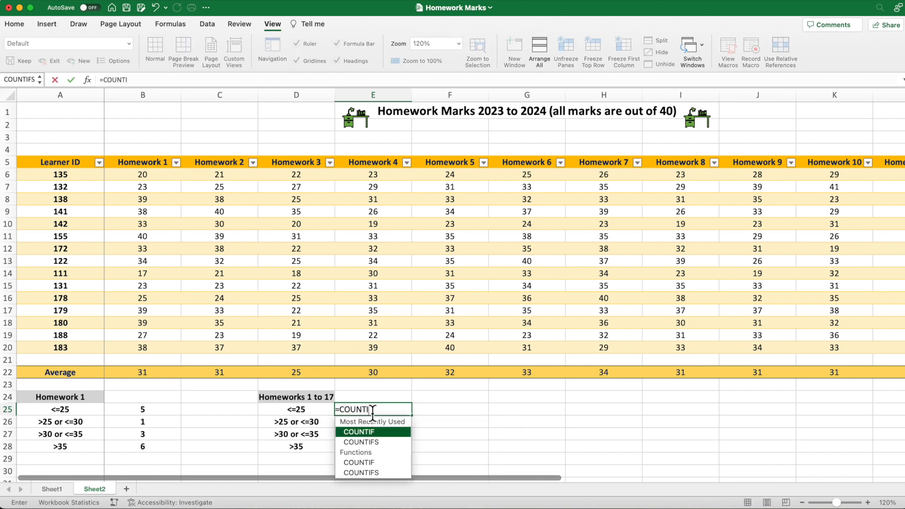
pyautogui.write('F(')
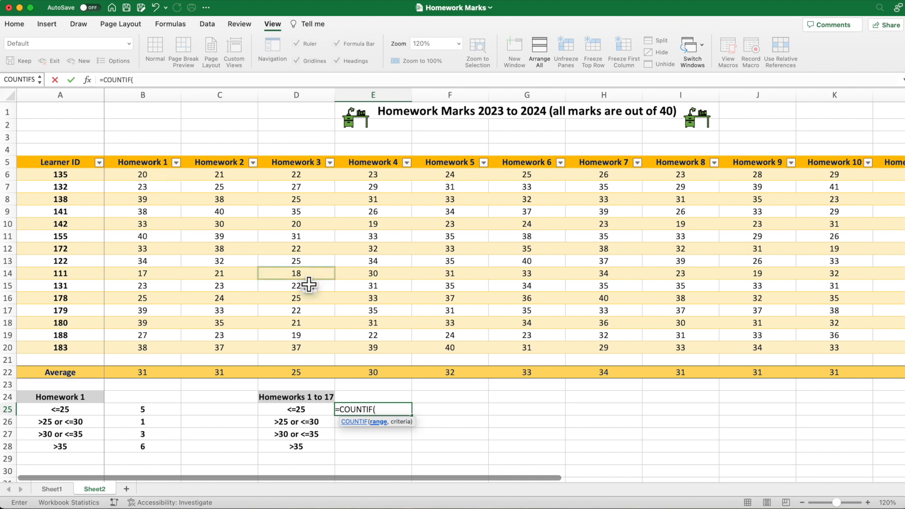
pyautogui.write('B')
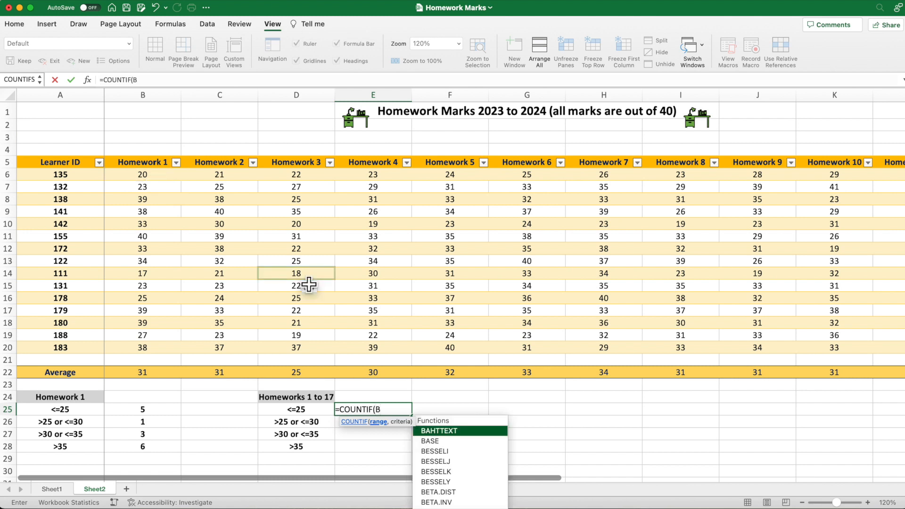
pyautogui.write('6:R20')
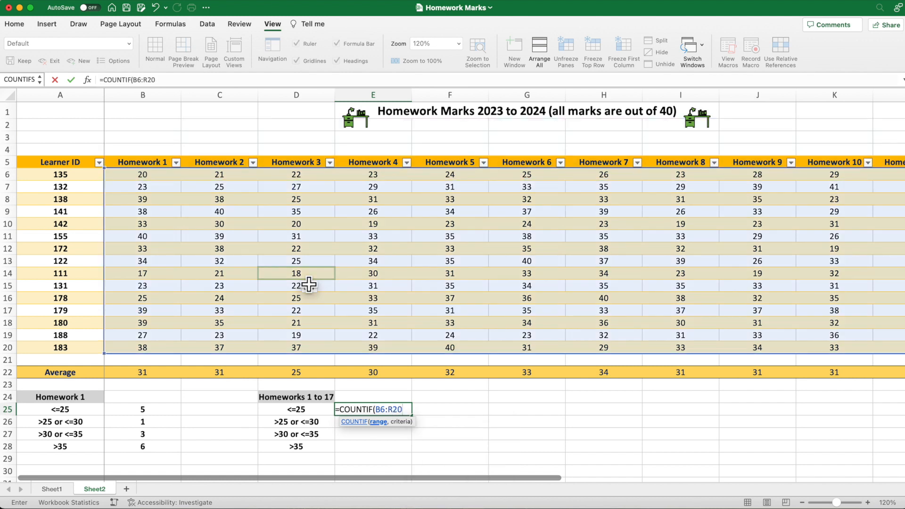
pyautogui.write(',')
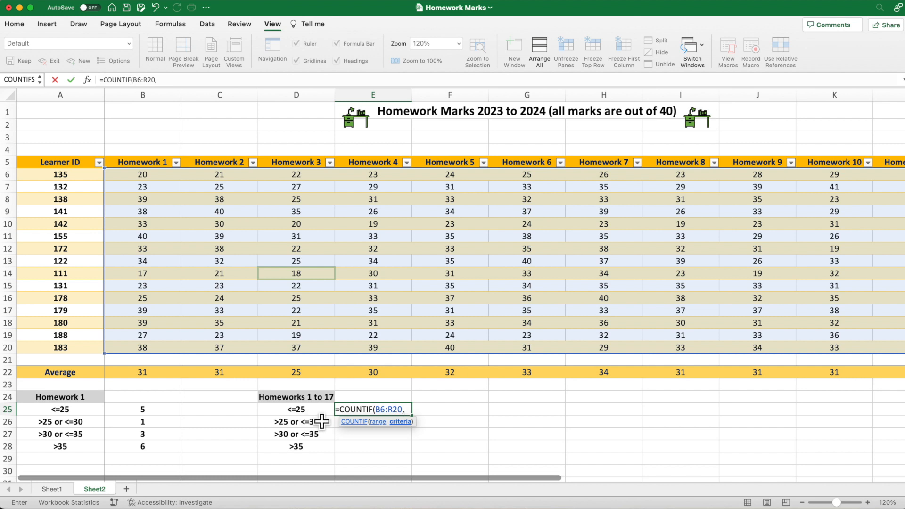
pyautogui.write('<')
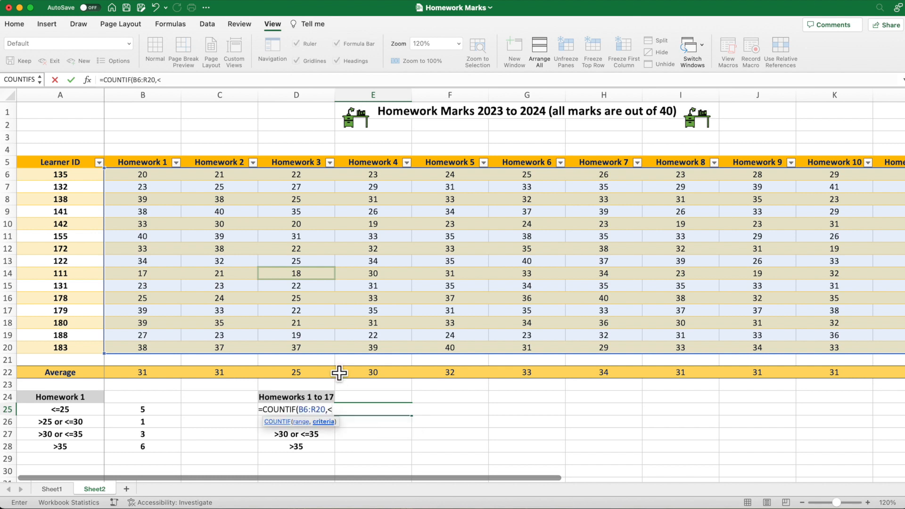
pyautogui.write('=25)')
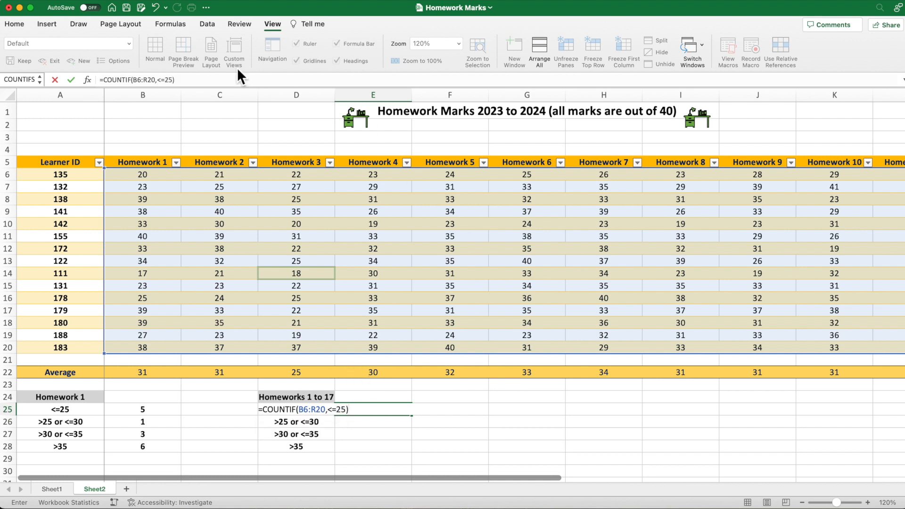
# - Enclose the <=25 criterion in double quotation marks and commit the formula
pyautogui.click(159, 80)
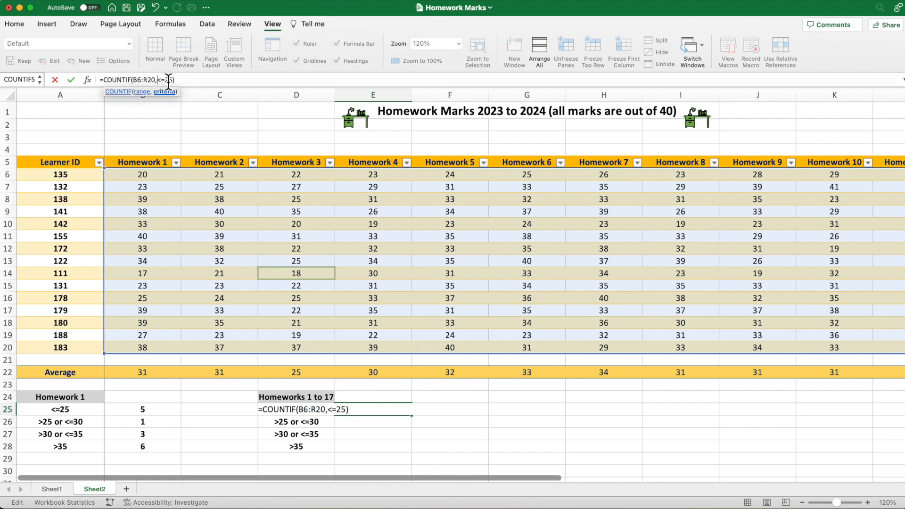
pyautogui.write('"')
pyautogui.click(199, 82)
pyautogui.press('Return')
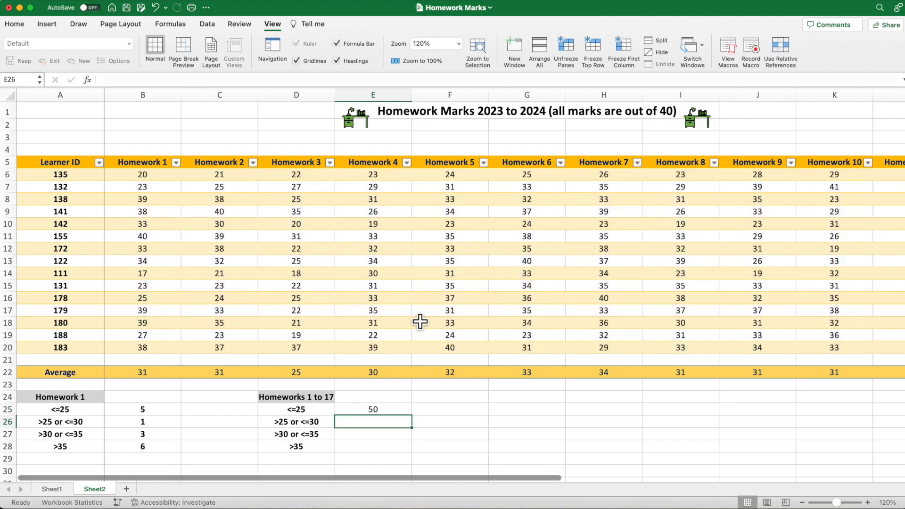
# - Enter =COUNTIF(B6:R20,">35") in cell E28 to count all homework marks above 35
pyautogui.click(377, 448)
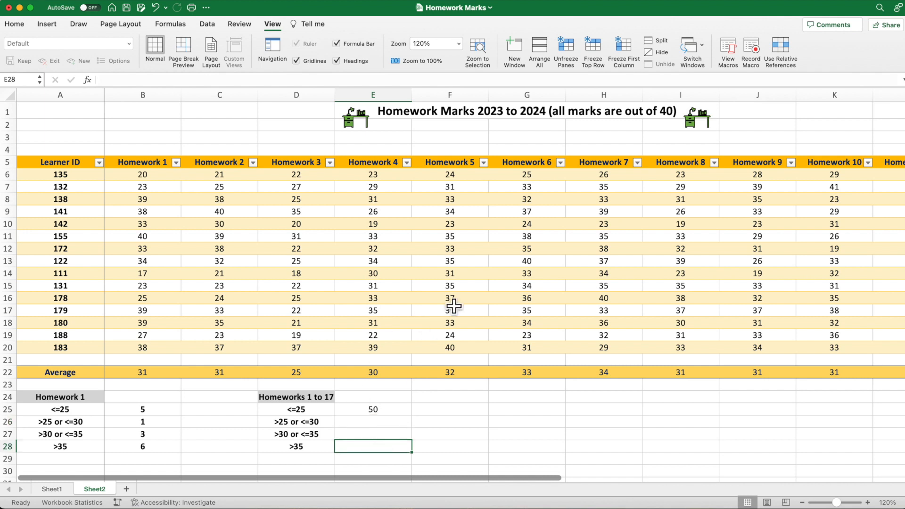
pyautogui.write('=COUN')
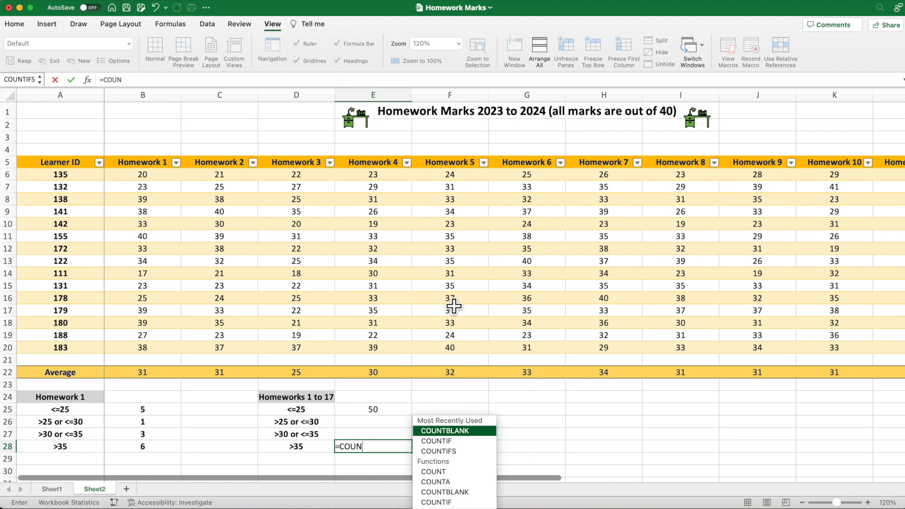
pyautogui.write('TIF(B')
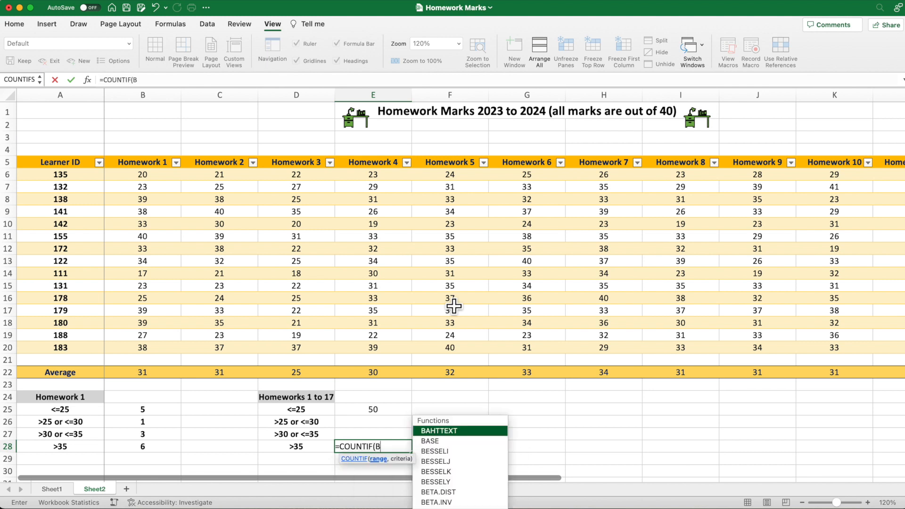
pyautogui.write('6:R20,"')
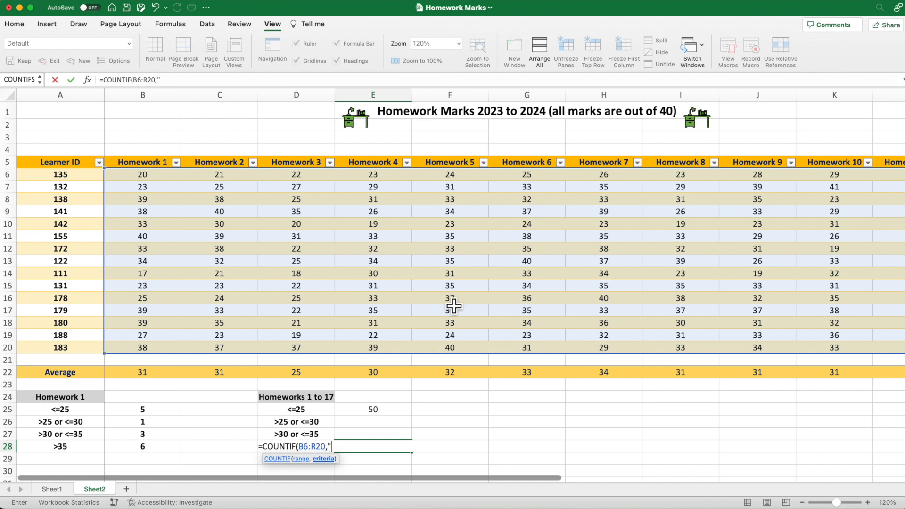
pyautogui.write('>35)')
pyautogui.press('Return')
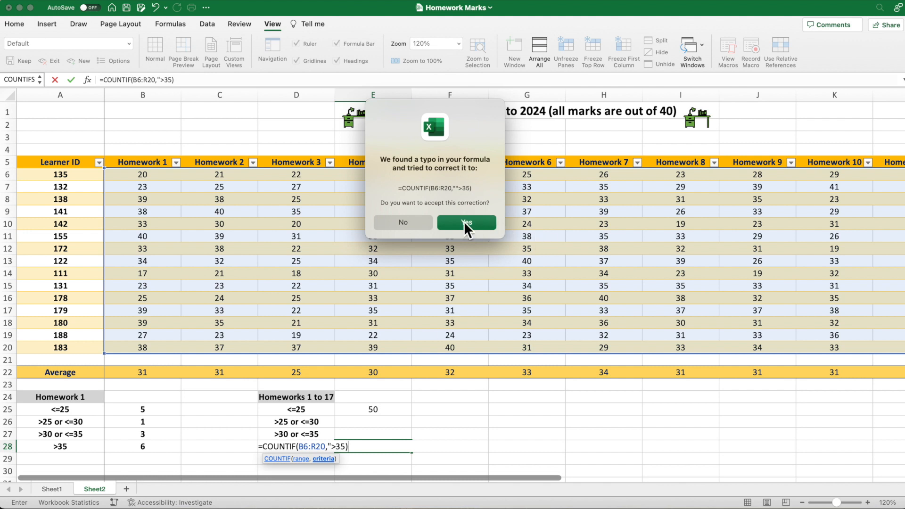
pyautogui.click(418, 223)
pyautogui.click(435, 260)
pyautogui.click(174, 83)
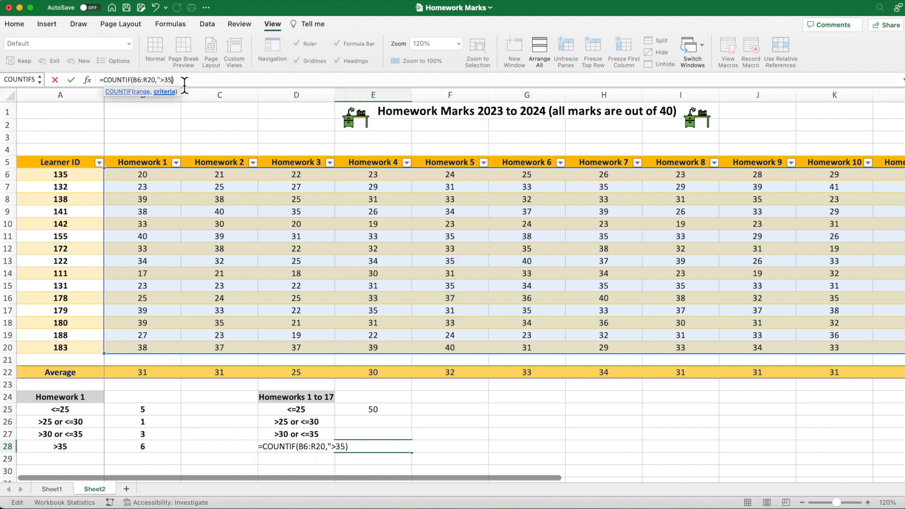
pyautogui.write('"')
pyautogui.press('Return')
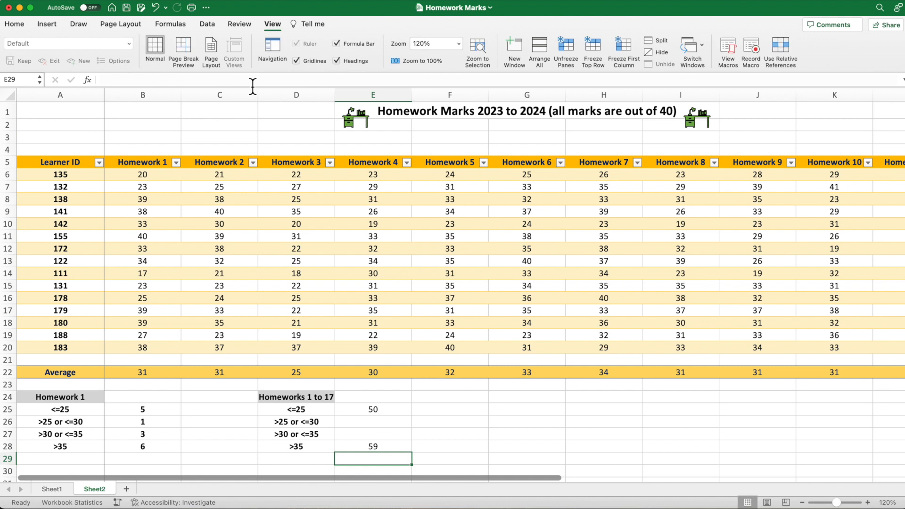
# - Begin a COUNTIFS formula in cell E26 with the range B6:R20 and the first criterion ">25"
pyautogui.click(349, 423)
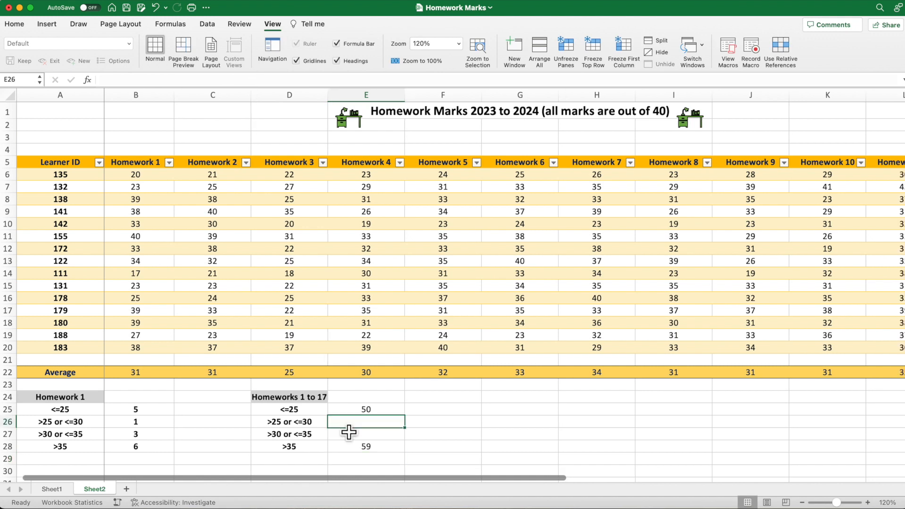
pyautogui.write('=COUNTIFS')
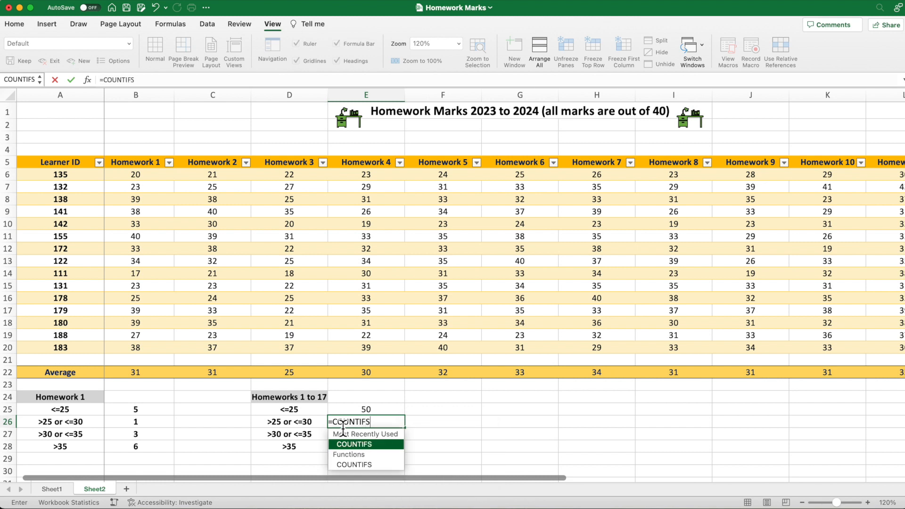
pyautogui.write('(')
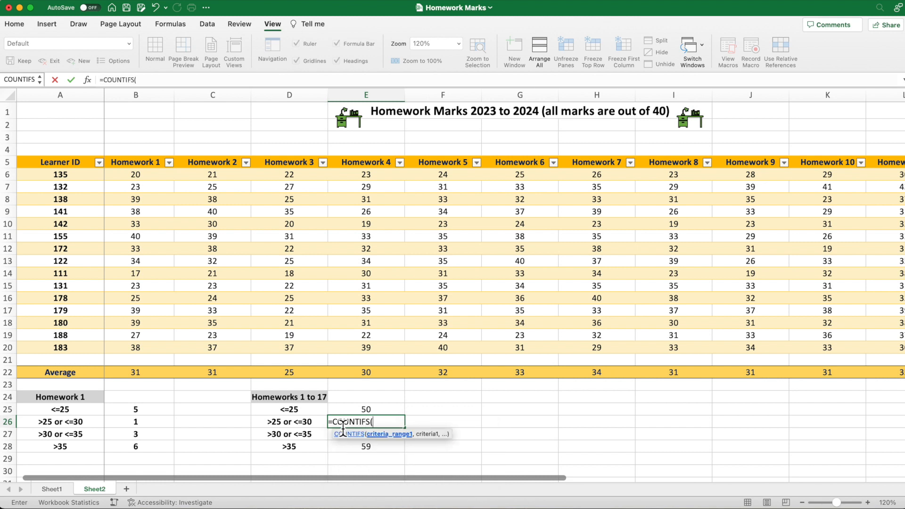
pyautogui.write('B6:R20')
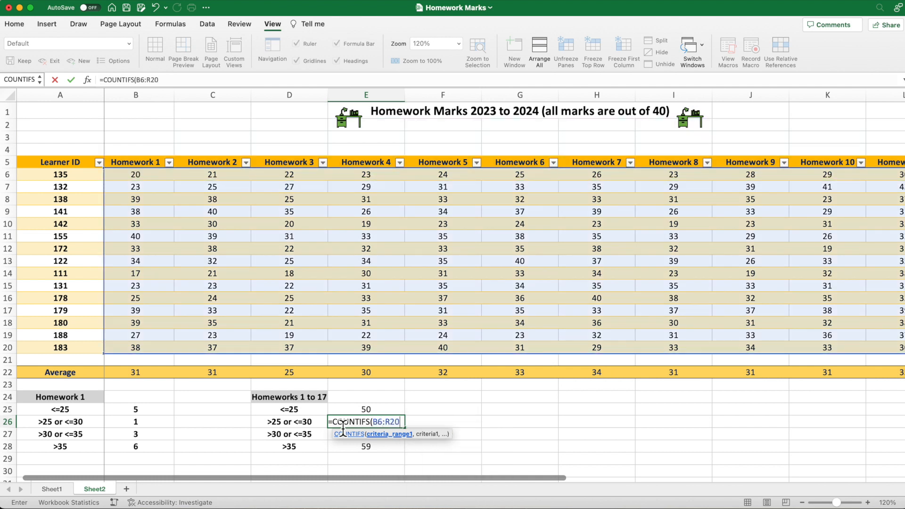
pyautogui.write(',')
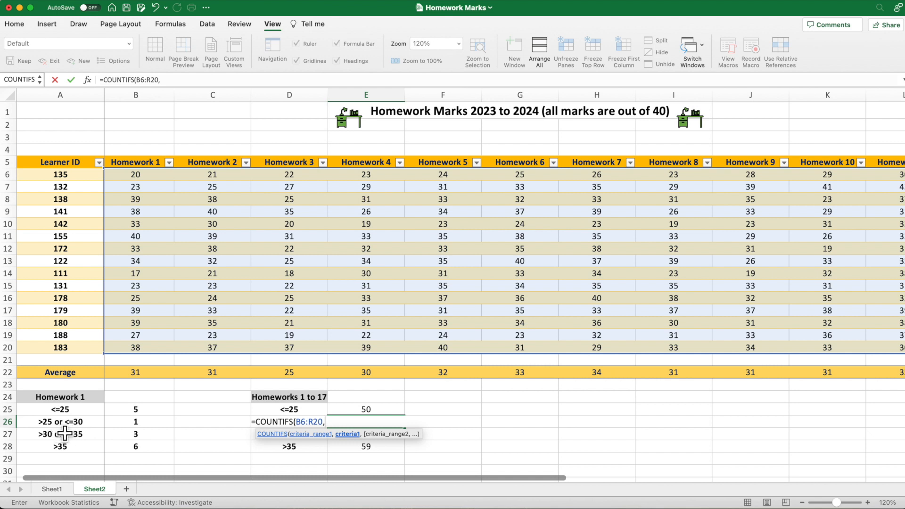
pyautogui.write('">25"')
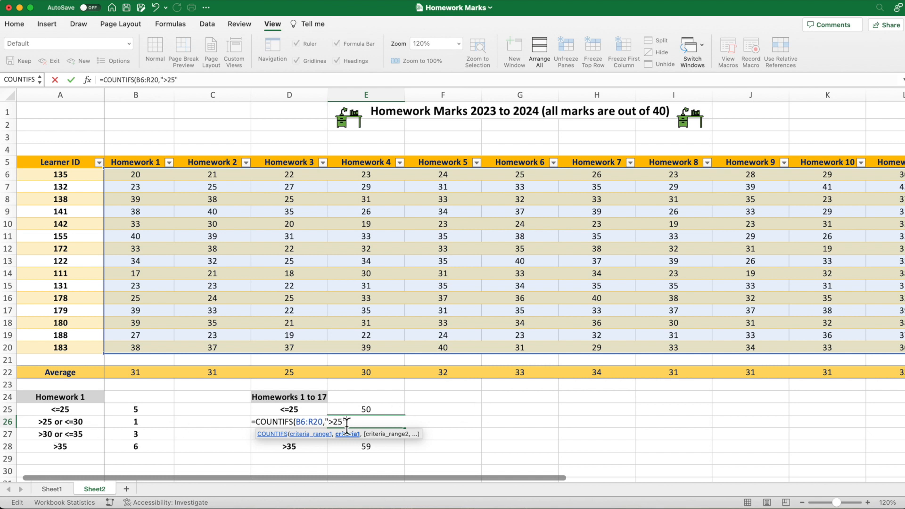
pyautogui.write(',B6')
pyautogui.write(':R20')
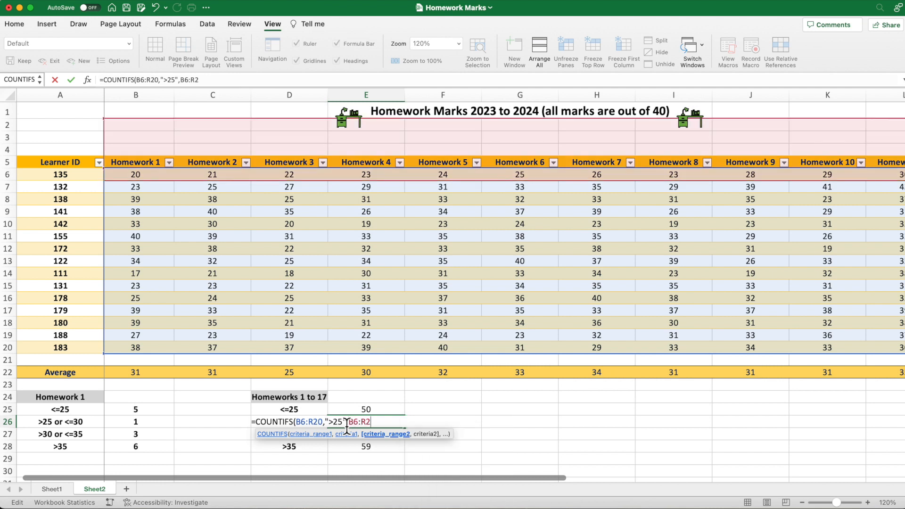
pyautogui.write(',"<=30")')
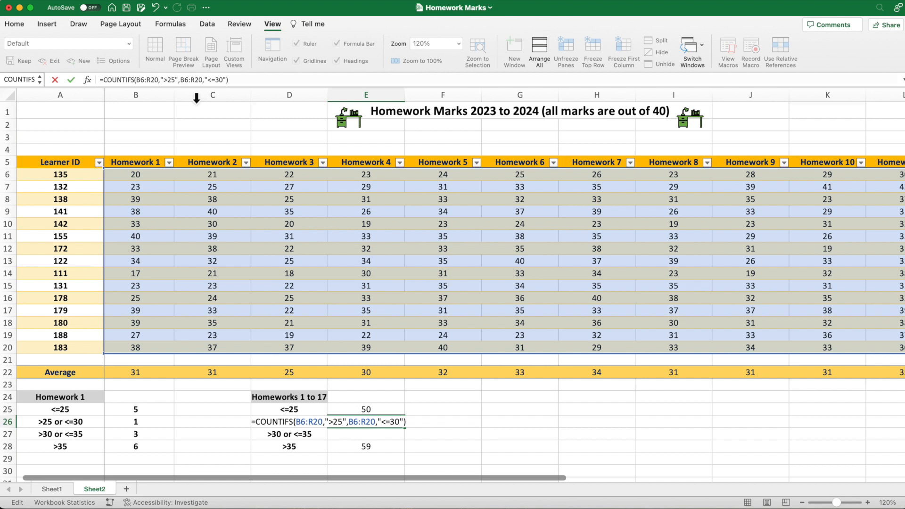
# - Complete the COUNTIFS formula with B6:R20 as the second range and "<=30" as its criterion
pyautogui.press('Return')
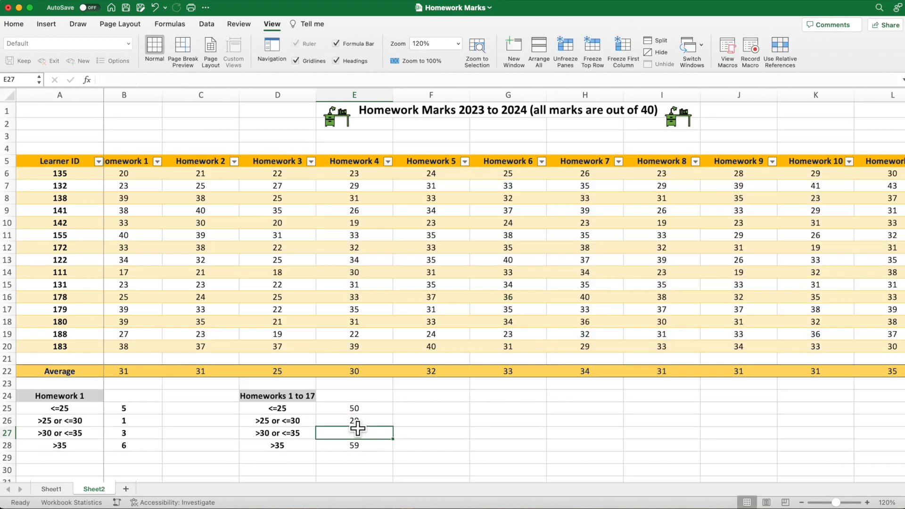
# - Copy the COUNTIFS formula text from cell E26 and paste it into cell E27
pyautogui.click(357, 426)
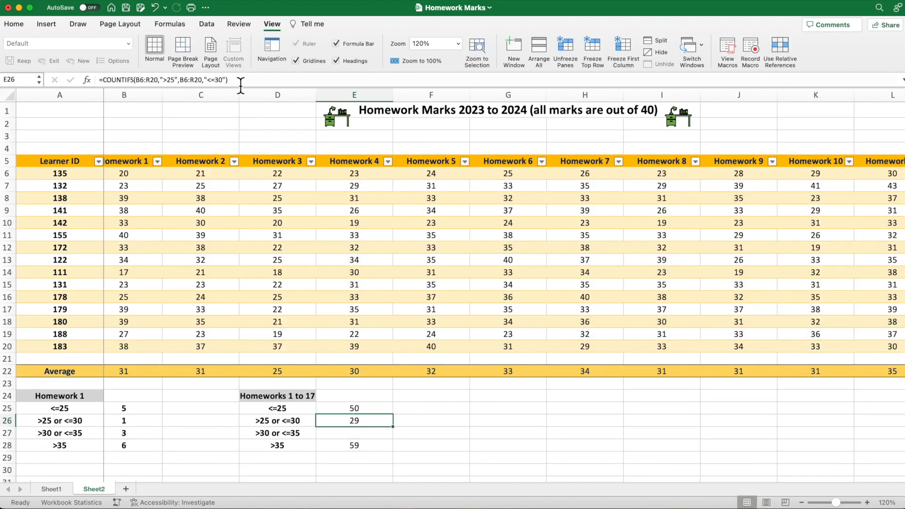
pyautogui.moveTo(241, 83); pyautogui.dragTo(75, 76)
pyautogui.press('super+c')
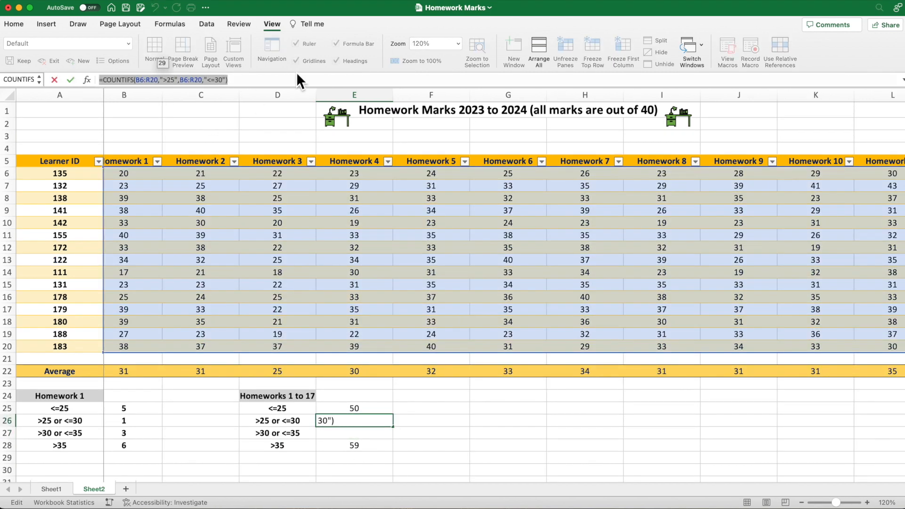
pyautogui.press('Return')
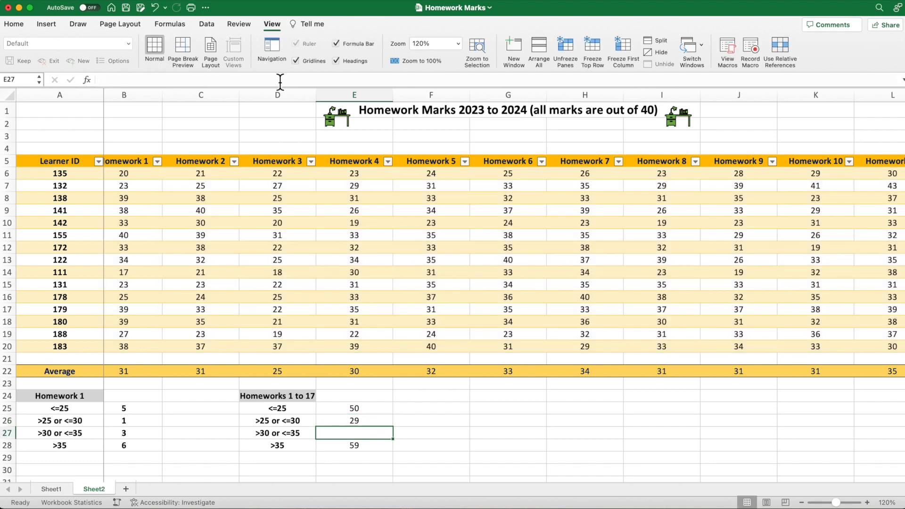
pyautogui.press('super+v')
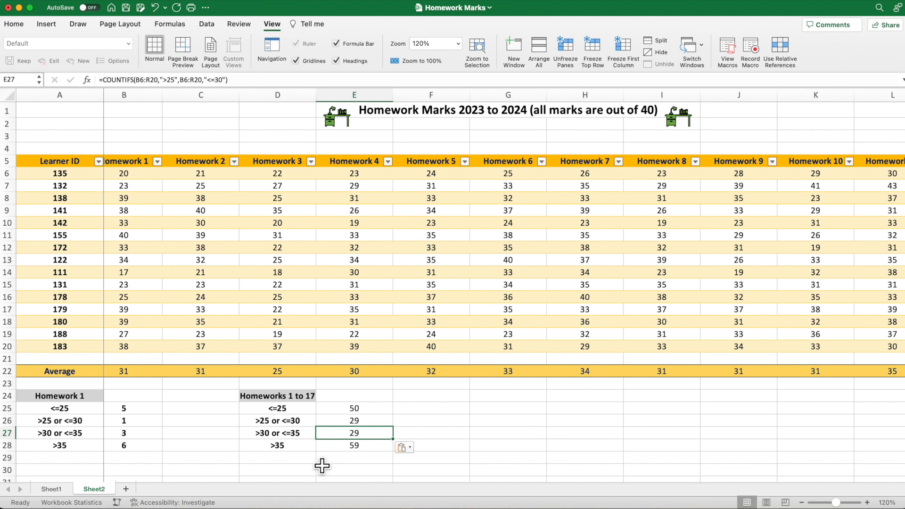
# - Change the criteria of the COUNTIFS formula in E27 to ">30" and "<=35"
pyautogui.click(200, 80)
pyautogui.write('30')
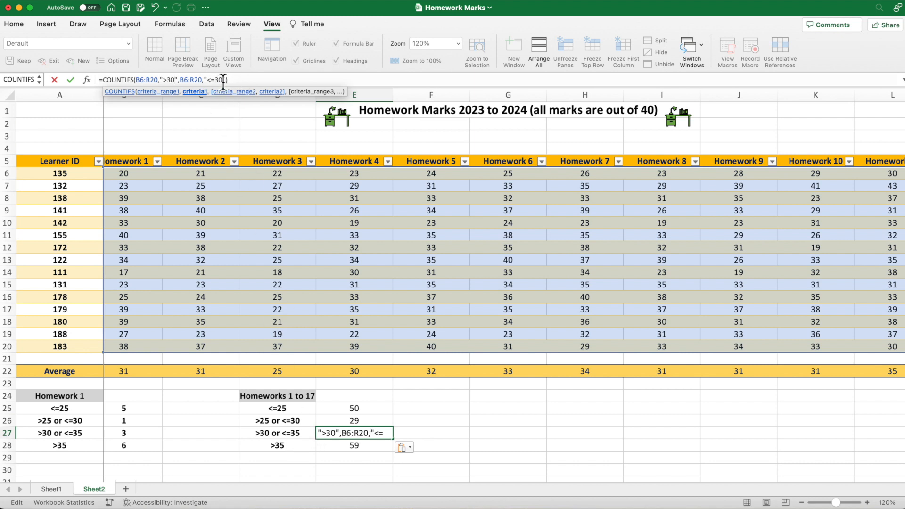
pyautogui.click(225, 80)
pyautogui.write('"')
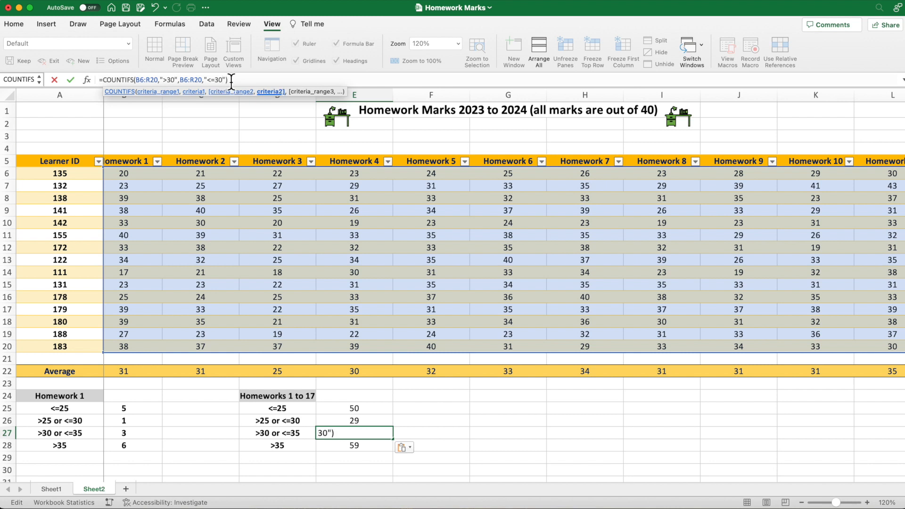
pyautogui.press('BackSpace')
pyautogui.write('5')
pyautogui.press('Right')
pyautogui.press('Right')
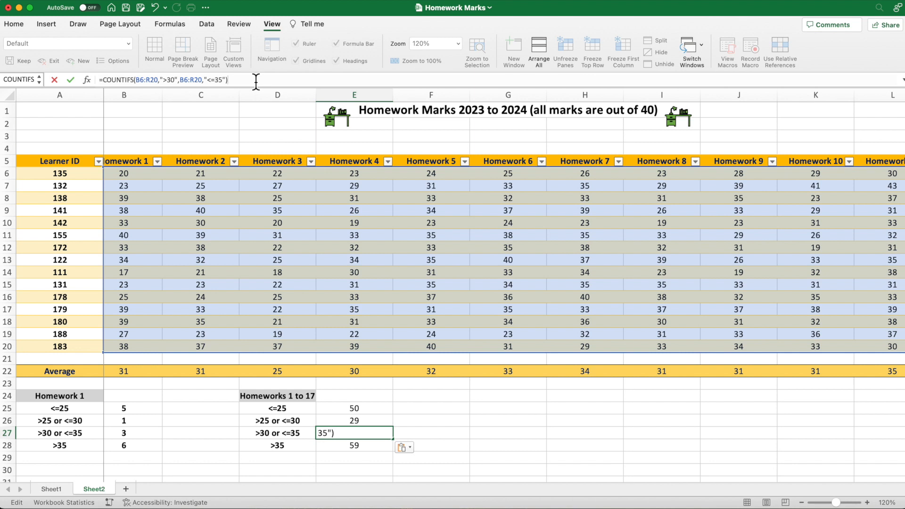
pyautogui.press('Return')
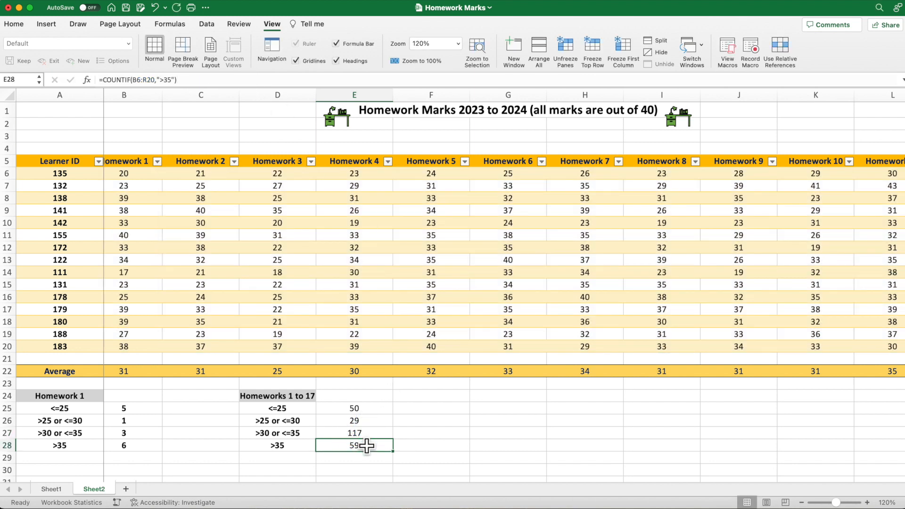
# - Review the counts in B25:B28 for Homework 1 and the formulas in E25:E28 for Homeworks 1 to 17
pyautogui.press('Up')
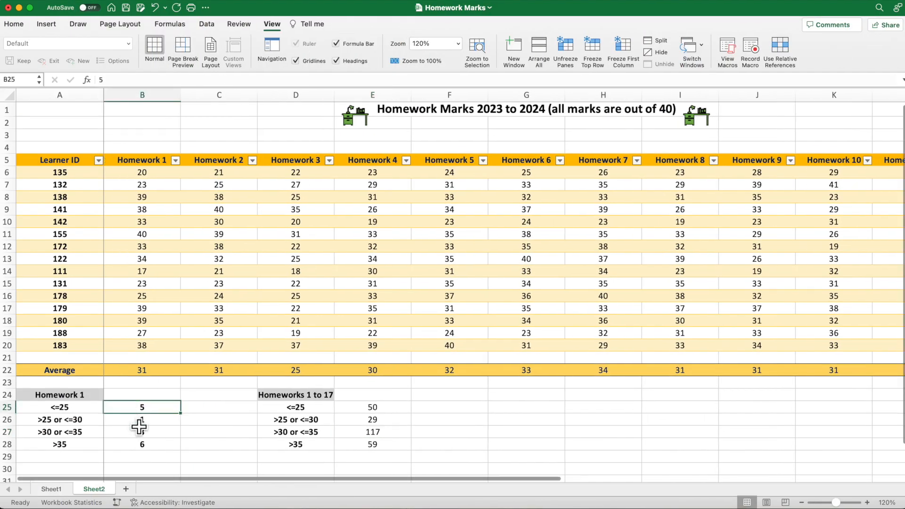
pyautogui.press('Down')
pyautogui.press('Down')
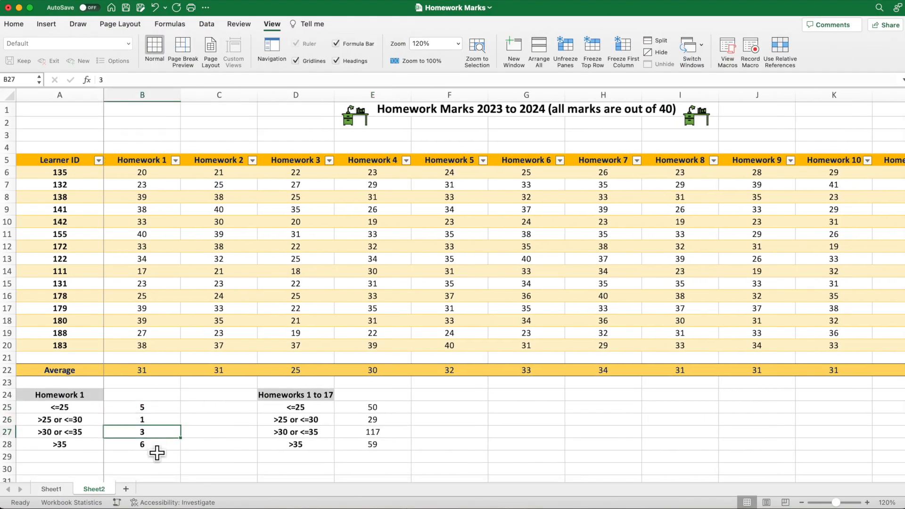
pyautogui.click(400, 409)
pyautogui.press('Down')
pyautogui.press('Down')
pyautogui.press('Down')
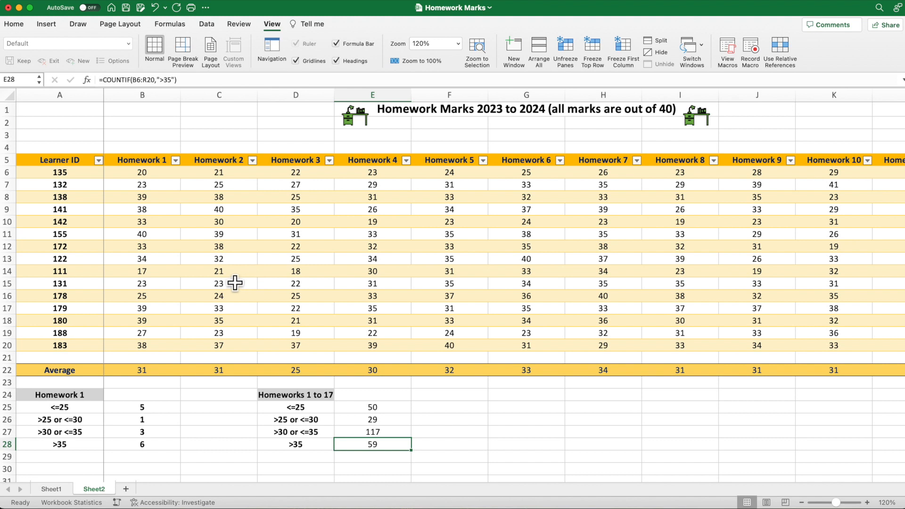
# - Set the Homework 2 mark of learner 111 in C14 to 40 and fill it down to C17
pyautogui.click(235, 276)
pyautogui.write('40')
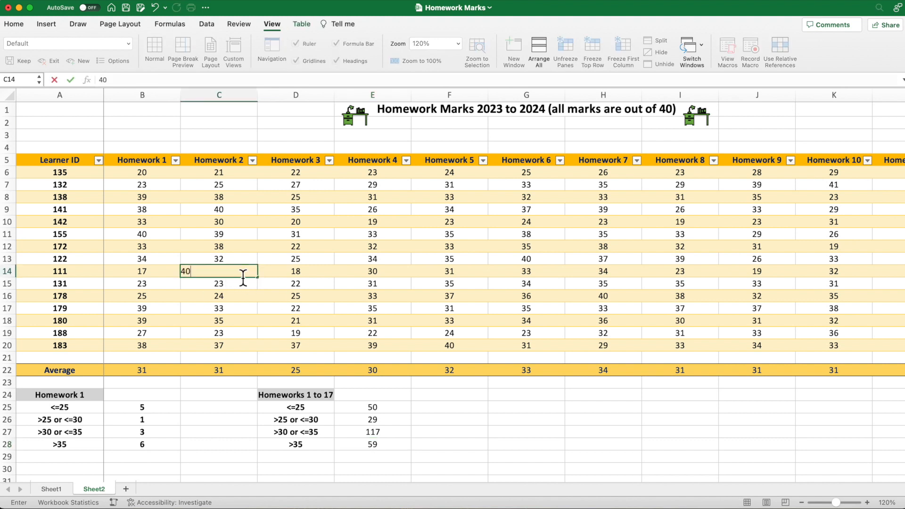
pyautogui.moveTo(257, 277); pyautogui.dragTo(262, 315)
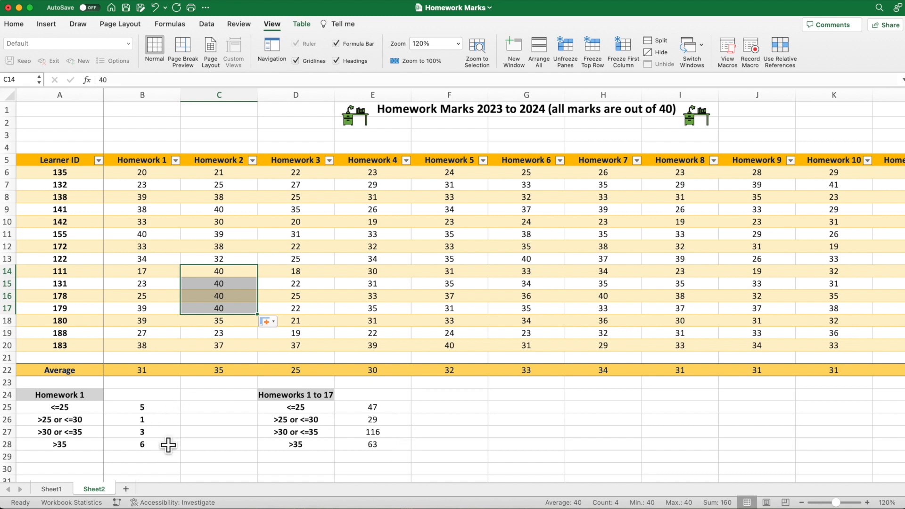
# - Undo and redo the fill of C14:C17 to compare its effect on the counts, ending with the fill undone
pyautogui.click(156, 8)
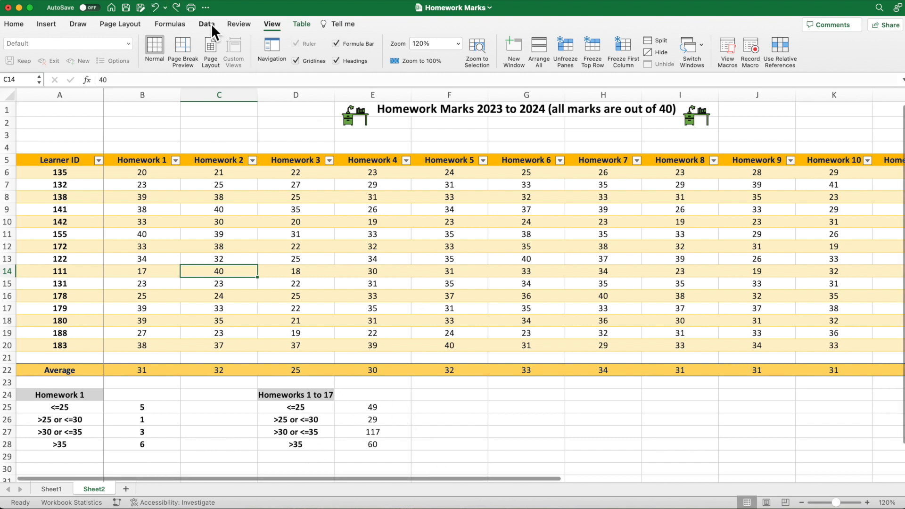
pyautogui.click(179, 7)
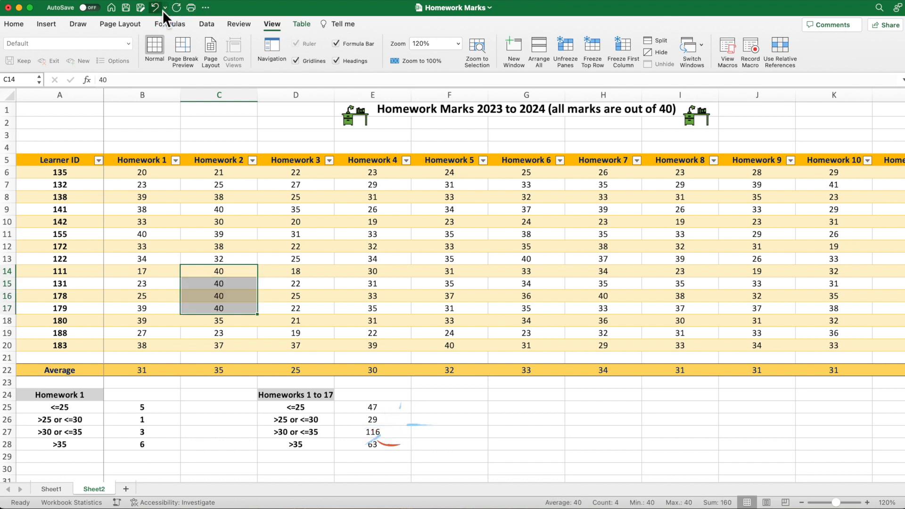
pyautogui.click(157, 10)
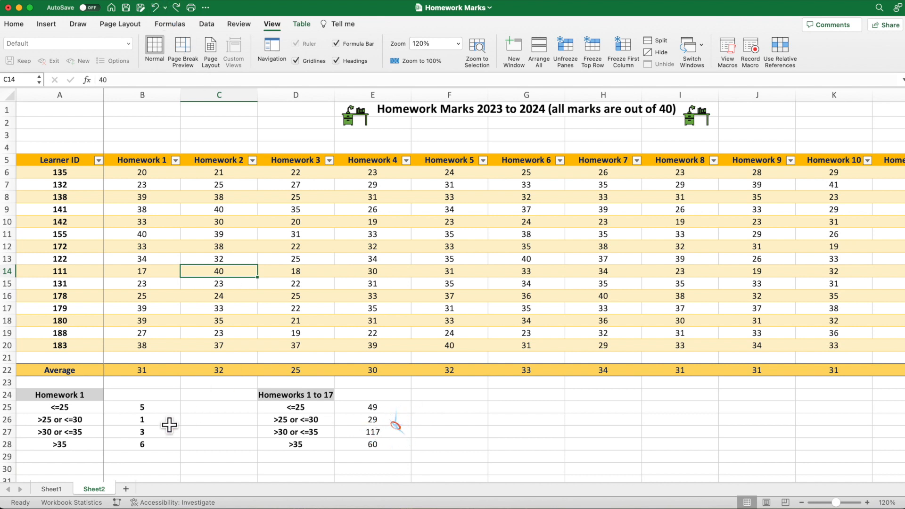
# - Compare the fixed Homework 1 values in B25:B28 with the COUNTIF formula in E25
pyautogui.moveTo(165, 408); pyautogui.dragTo(167, 456)
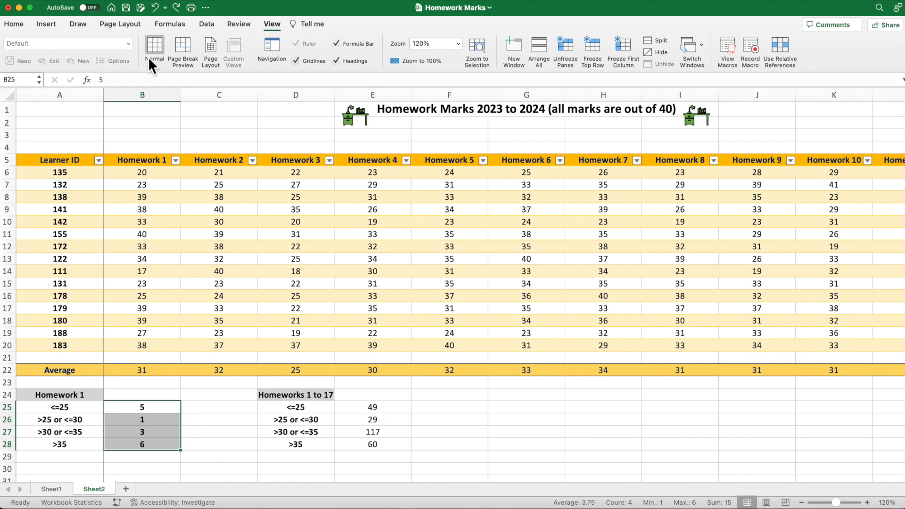
pyautogui.click(403, 413)
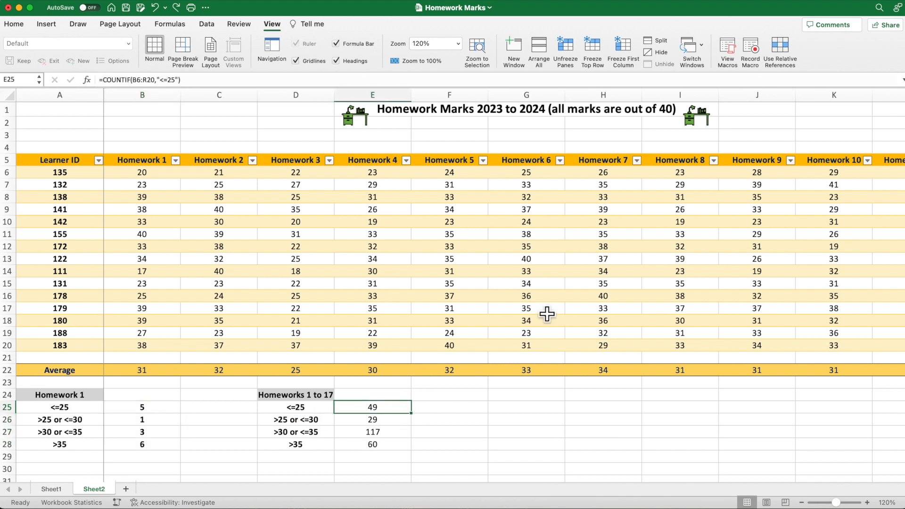